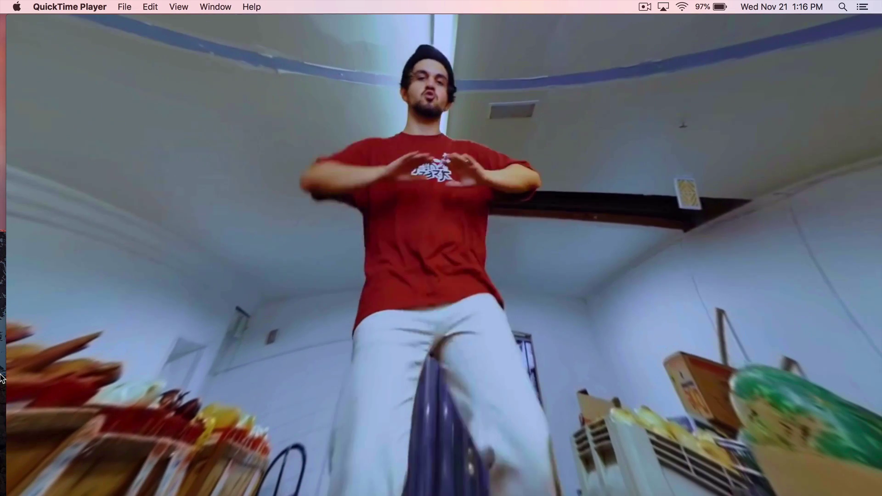
Leave the full-screen video preview, switch to After Effects and create a new project
{"action": "key", "text": "Escape"}
{"action": "key", "text": "super+Tab"}
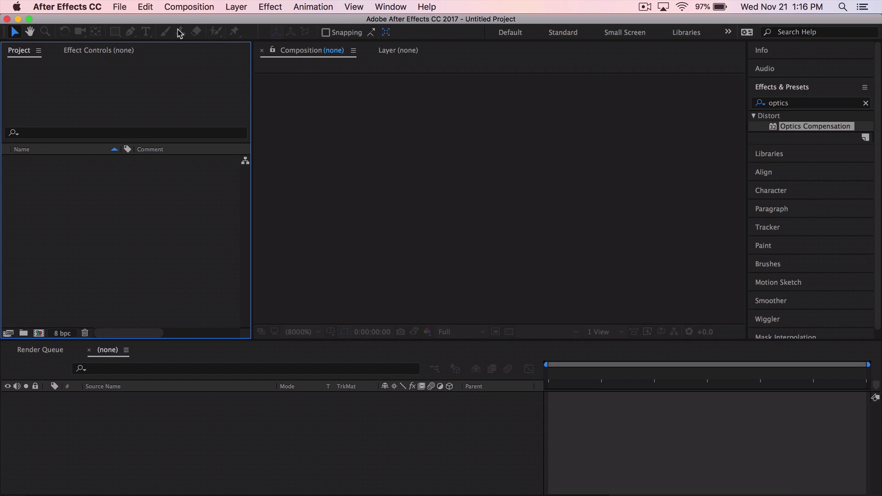
{"action": "left_click", "coordinate": [120, 8]}
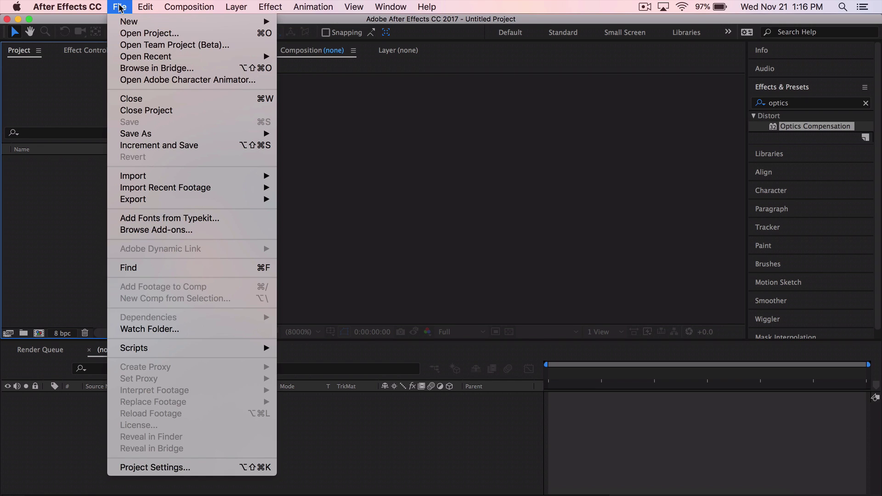
{"action": "mouse_move", "coordinate": [136, 25]}
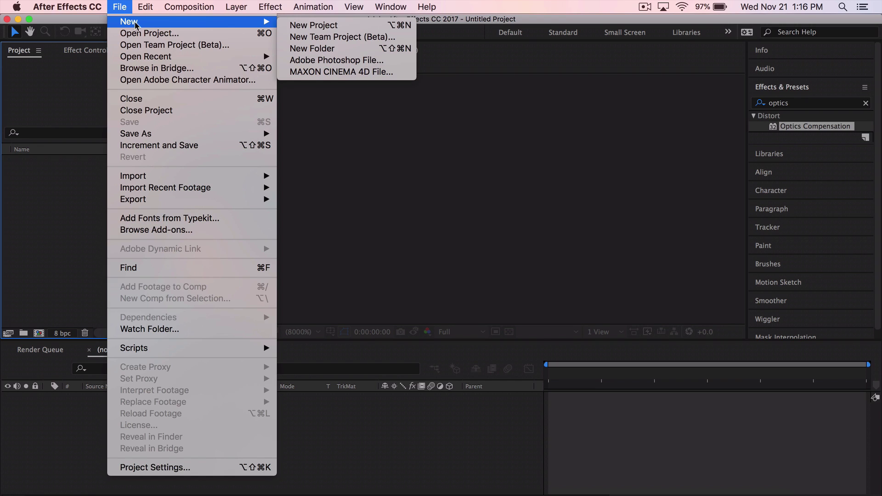
{"action": "left_click", "coordinate": [316, 26]}
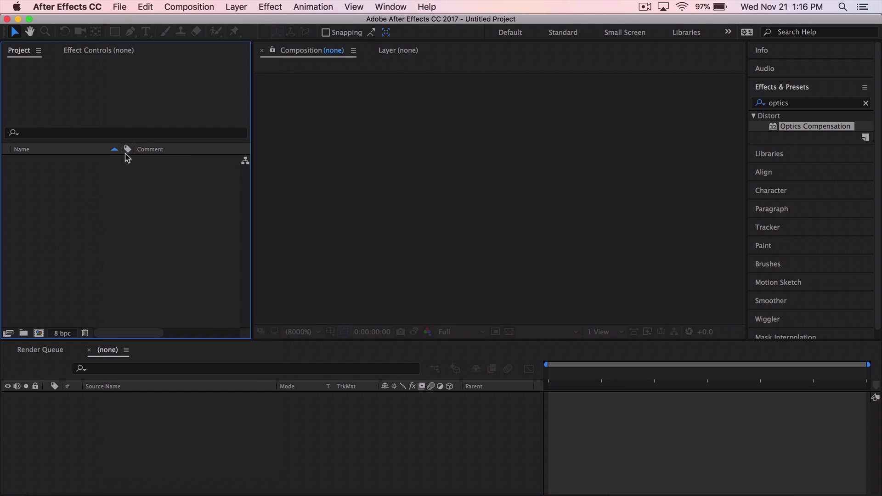
Import Warp Effect.mp4 from the Desktop and create a composition from it
{"action": "right_click", "coordinate": [135, 203]}
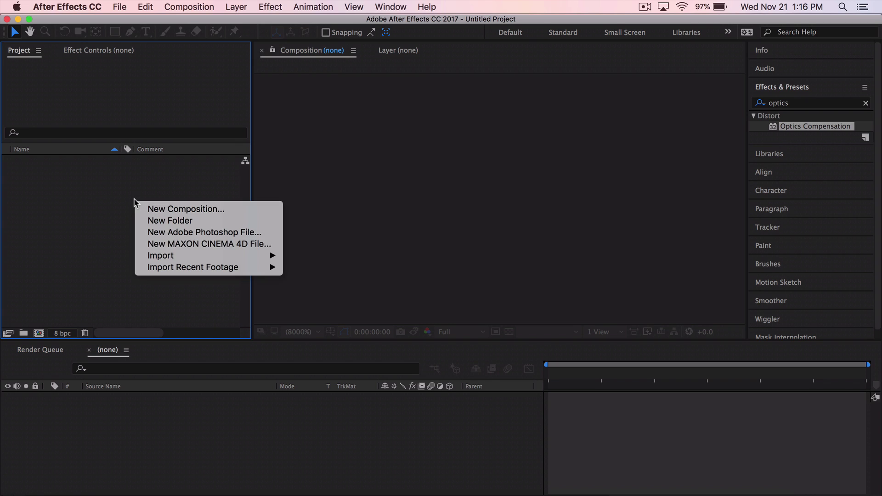
{"action": "right_click", "coordinate": [112, 180]}
{"action": "mouse_move", "coordinate": [207, 233]}
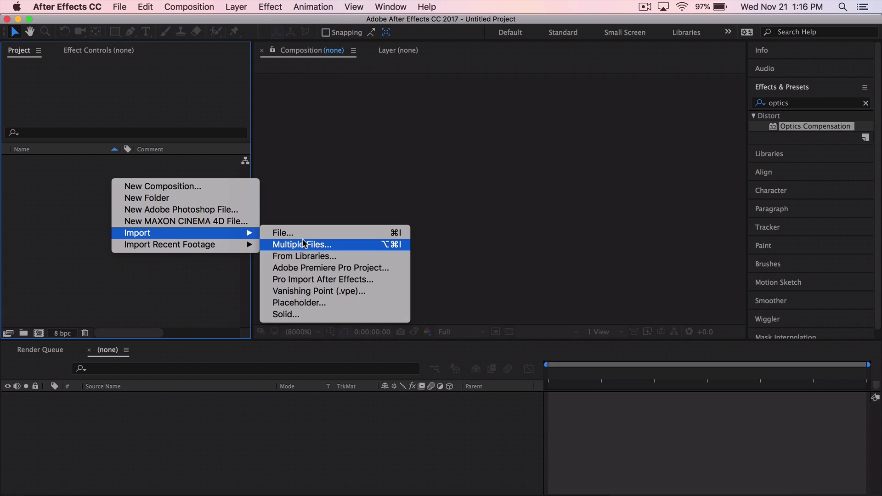
{"action": "left_click", "coordinate": [299, 232]}
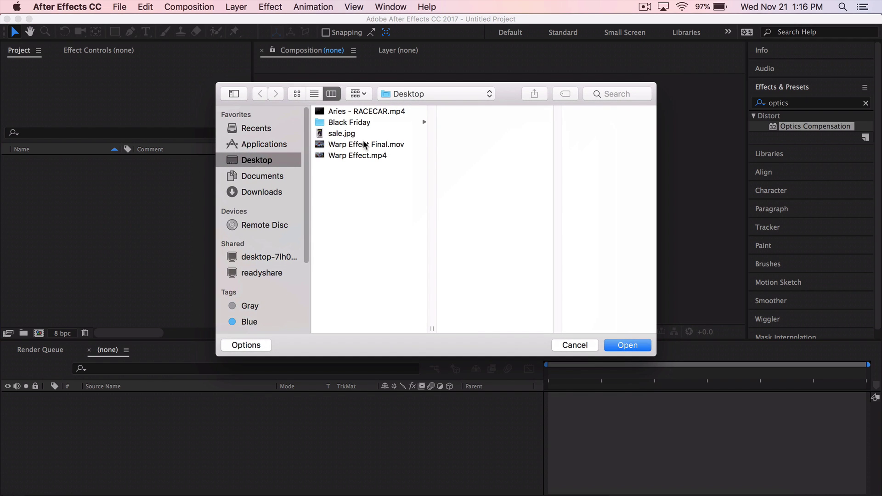
{"action": "left_click", "coordinate": [358, 156]}
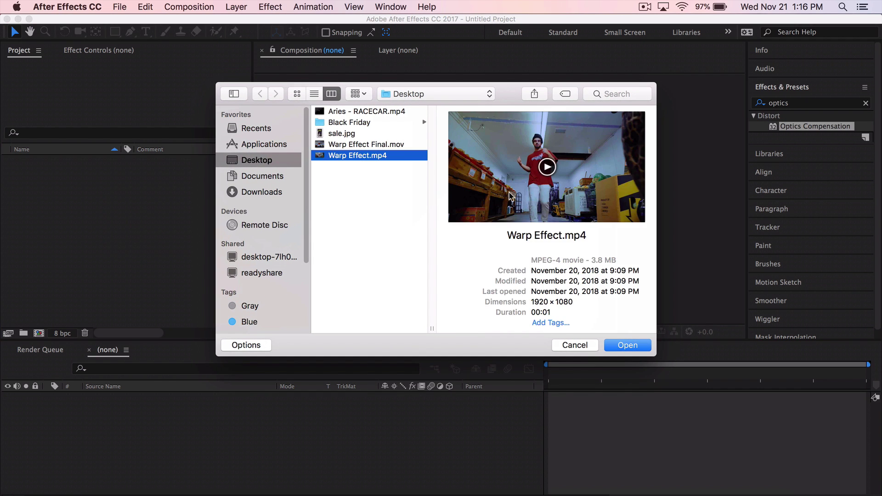
{"action": "left_click", "coordinate": [628, 345]}
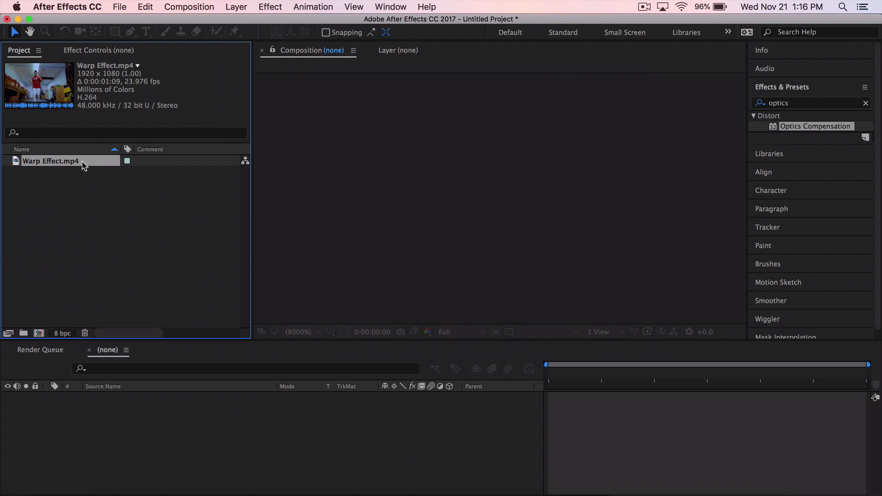
{"action": "left_click_drag", "start_coordinate": [71, 165], "coordinate": [40, 333]}
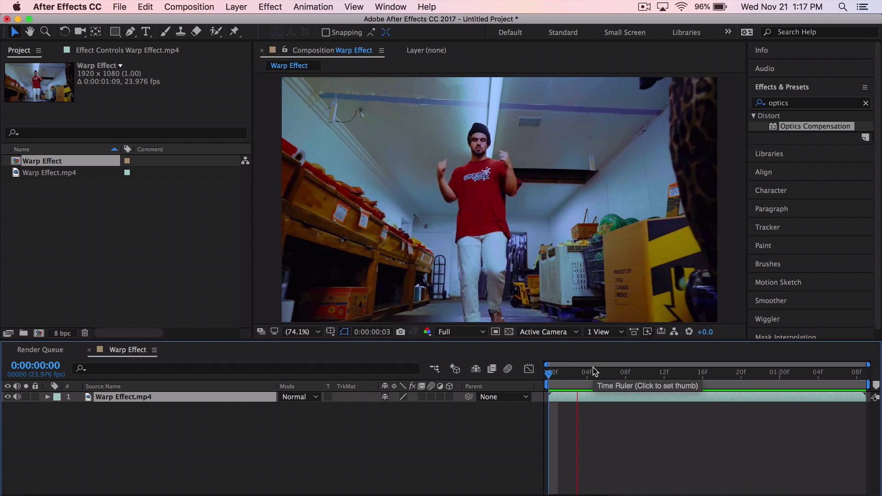
Stop the playback at frame 5 and add an adjustment layer above the Warp Effect.mp4 clip
{"action": "left_click", "coordinate": [596, 372]}
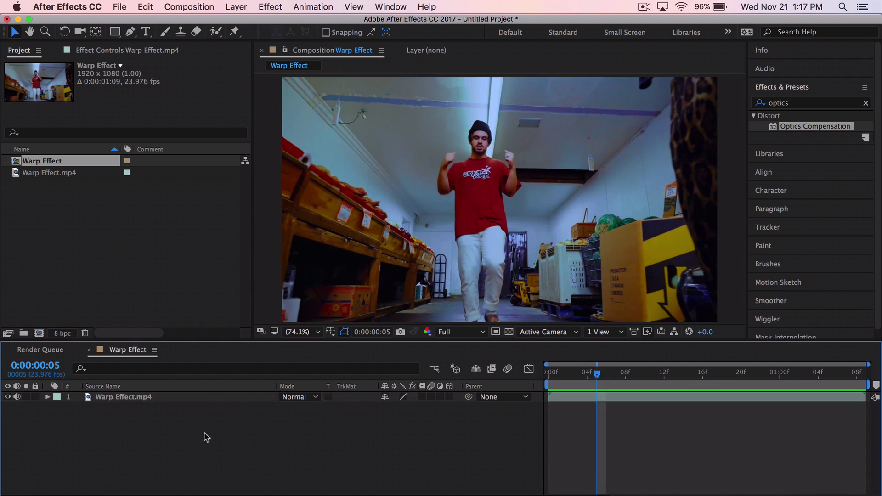
{"action": "right_click", "coordinate": [205, 437]}
{"action": "left_click", "coordinate": [135, 441]}
{"action": "right_click", "coordinate": [155, 436]}
{"action": "mouse_move", "coordinate": [209, 371]}
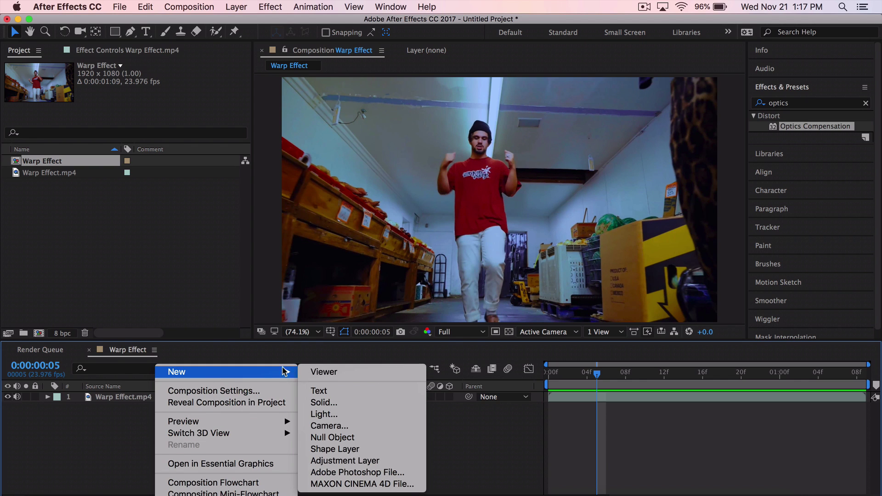
{"action": "left_click", "coordinate": [359, 469]}
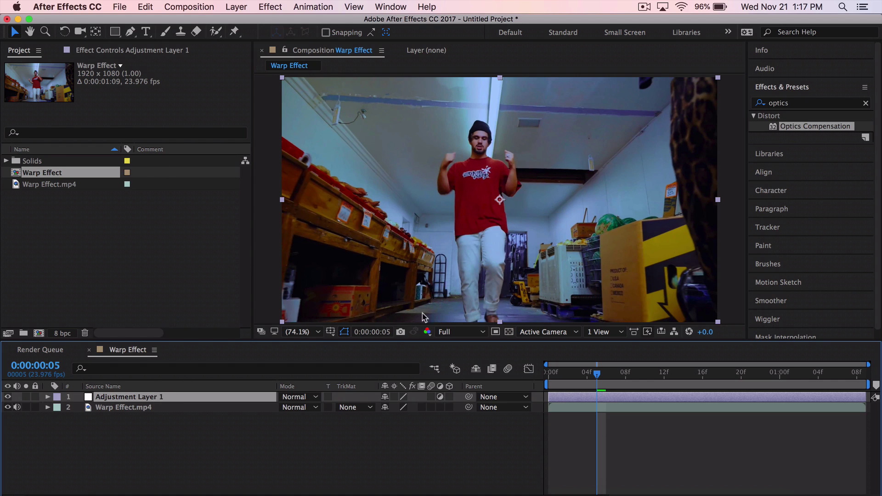
Find the Optics Compensation effect, apply it to the adjustment layer and clear the effect search
{"action": "left_click", "coordinate": [807, 93]}
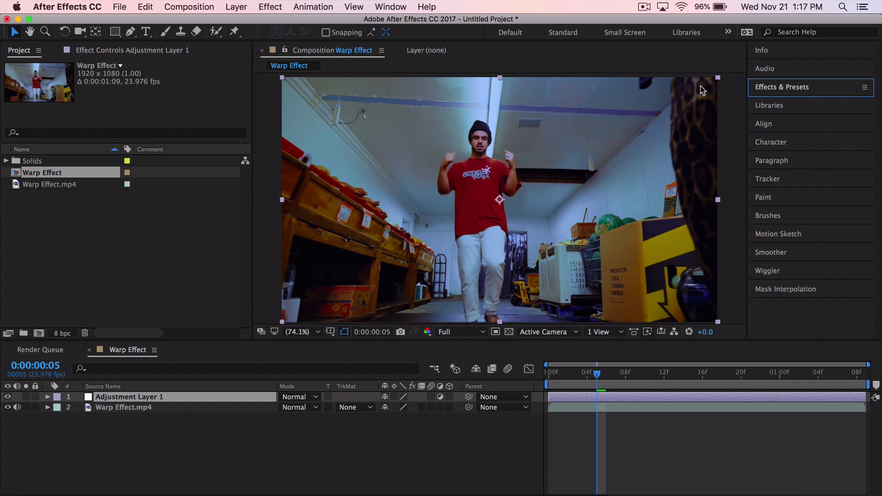
{"action": "left_click", "coordinate": [784, 87]}
{"action": "left_click", "coordinate": [396, 6]}
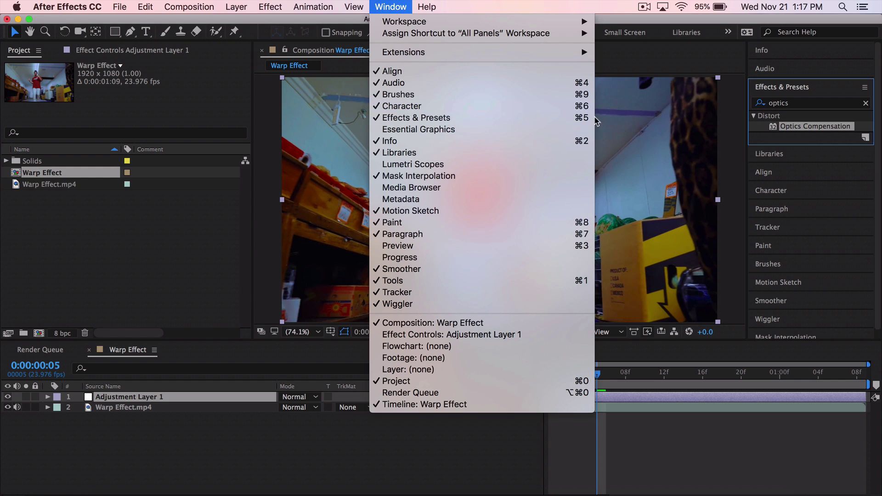
{"action": "left_click", "coordinate": [798, 104]}
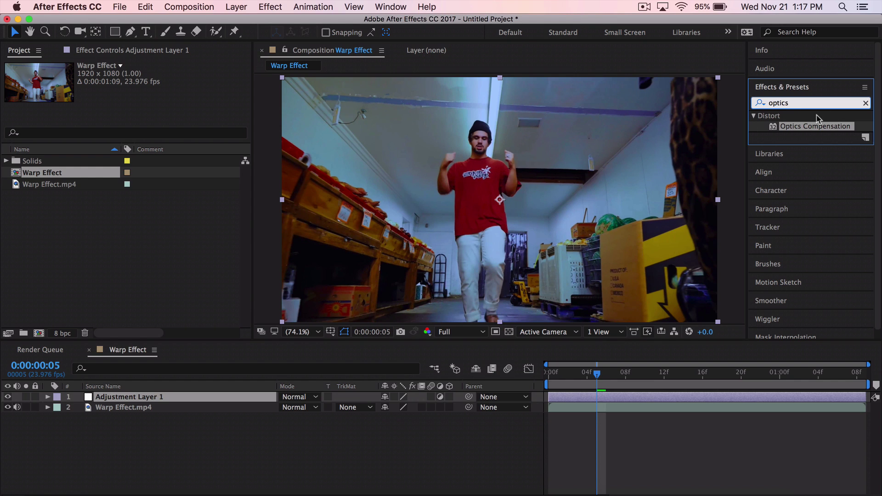
{"action": "left_click", "coordinate": [759, 103]}
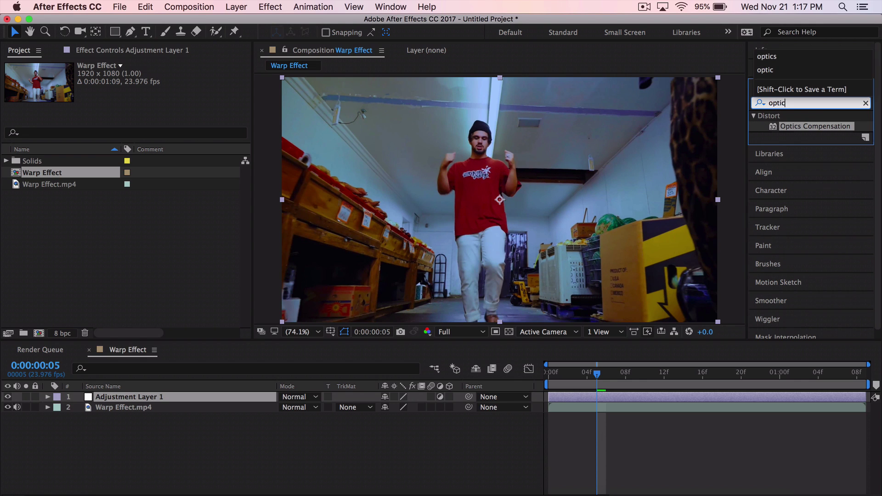
{"action": "left_click_drag", "start_coordinate": [813, 129], "coordinate": [162, 398]}
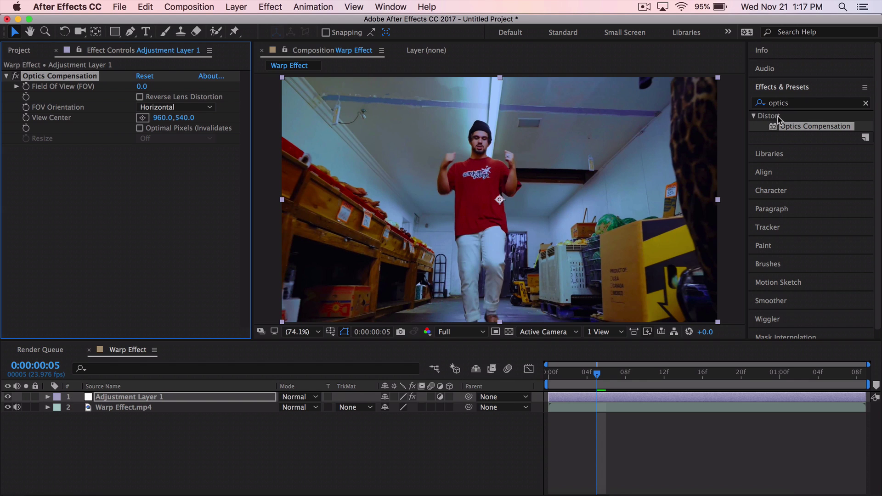
{"action": "left_click", "coordinate": [865, 102]}
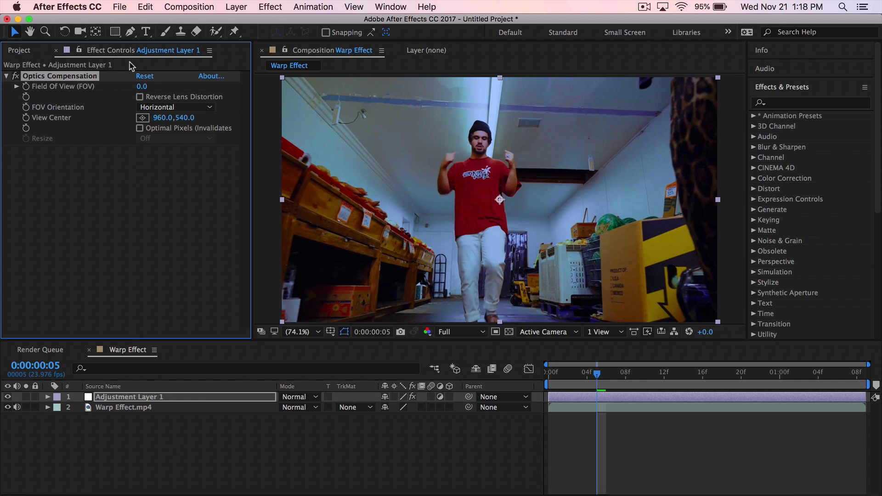
At frame 0, enable keyframing for Optics Compensation's Field Of View and set it to 51.6
{"action": "left_click_drag", "start_coordinate": [594, 376], "coordinate": [553, 369]}
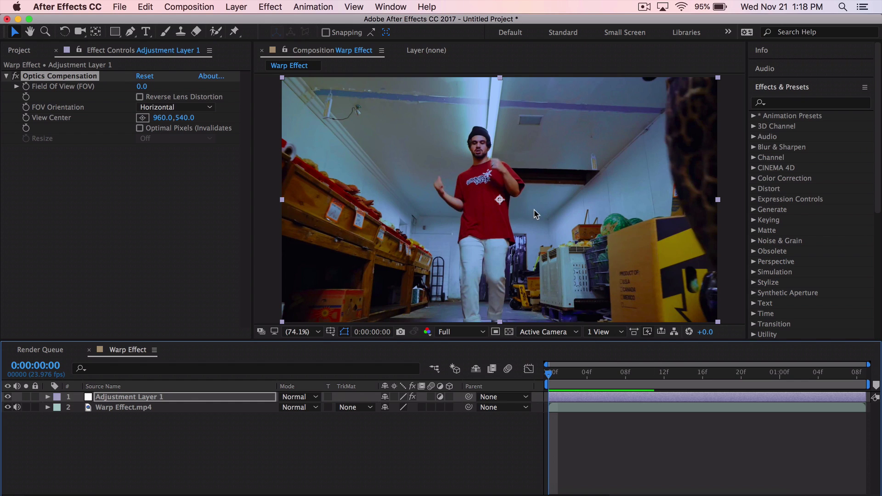
{"action": "left_click_drag", "start_coordinate": [556, 378], "coordinate": [551, 380]}
{"action": "left_click", "coordinate": [26, 87]}
{"action": "left_click_drag", "start_coordinate": [141, 86], "coordinate": [464, 95]}
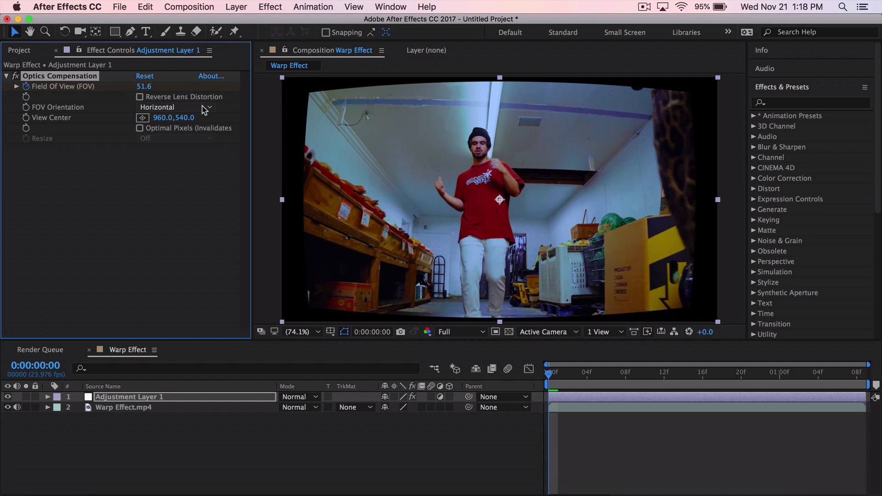
Turn on Reverse Lens Distortion and set the Field Of View to 106
{"action": "left_click", "coordinate": [139, 97]}
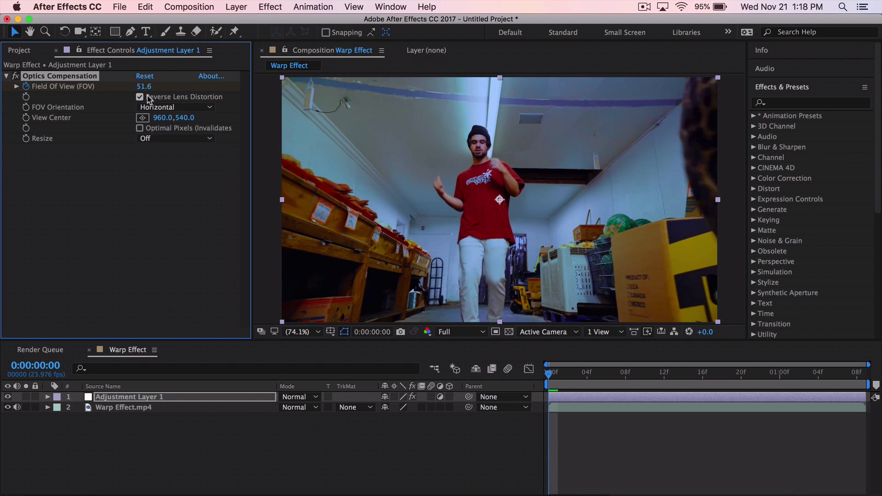
{"action": "left_click_drag", "start_coordinate": [143, 87], "coordinate": [460, 96]}
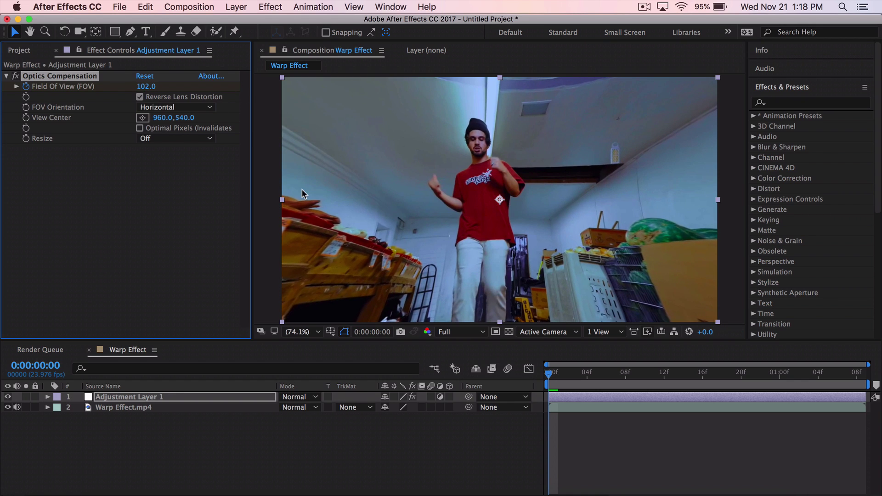
{"action": "left_click_drag", "start_coordinate": [151, 87], "coordinate": [167, 86]}
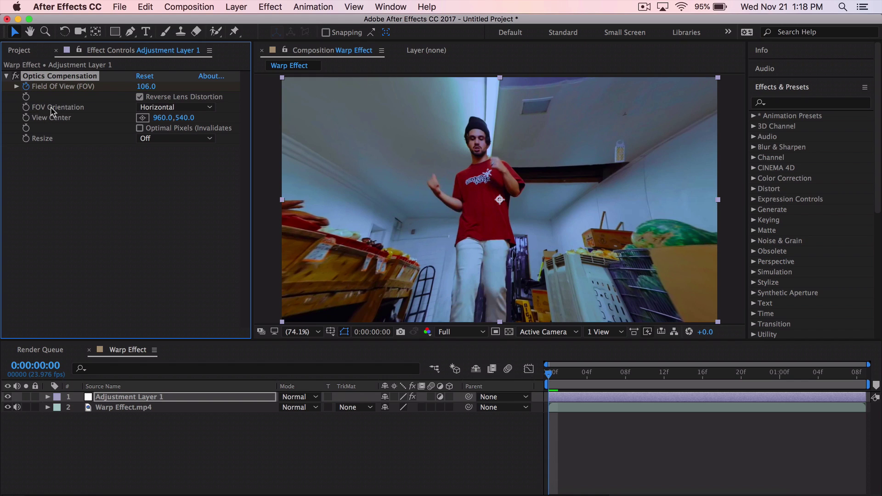
Try the Vertical and Diagonal FOV orientations and return to Horizontal
{"action": "left_click", "coordinate": [181, 109]}
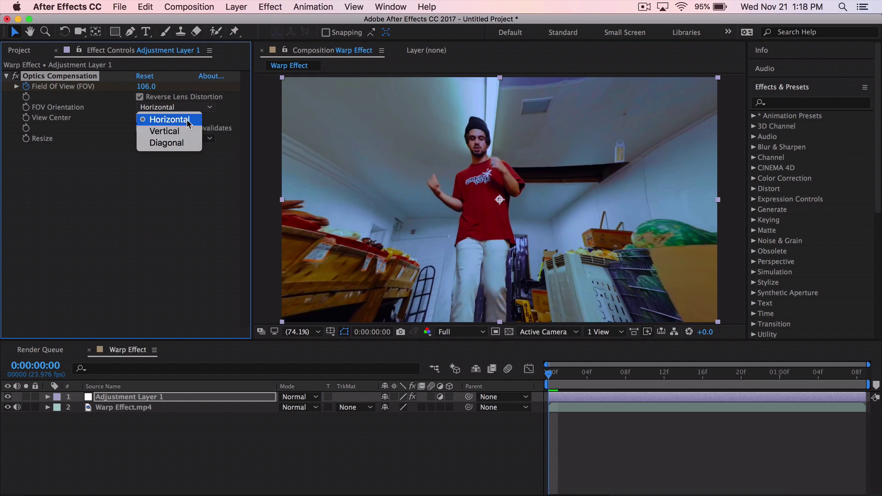
{"action": "left_click", "coordinate": [171, 133]}
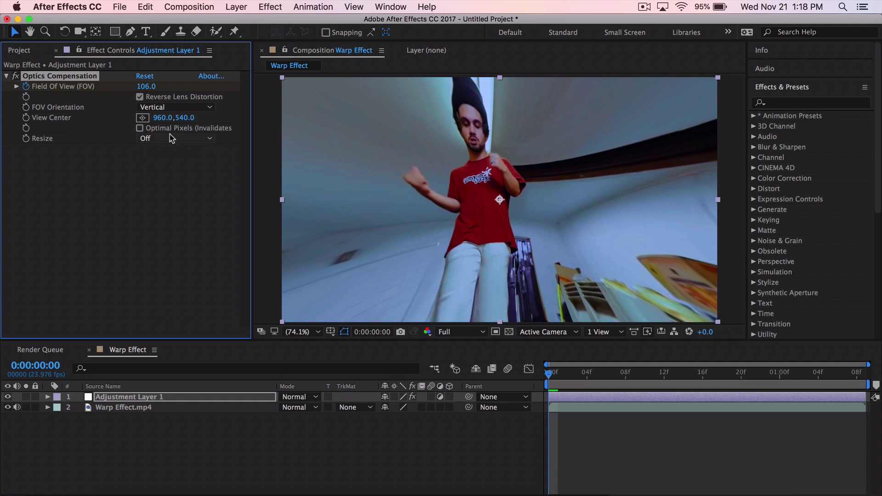
{"action": "left_click", "coordinate": [166, 109]}
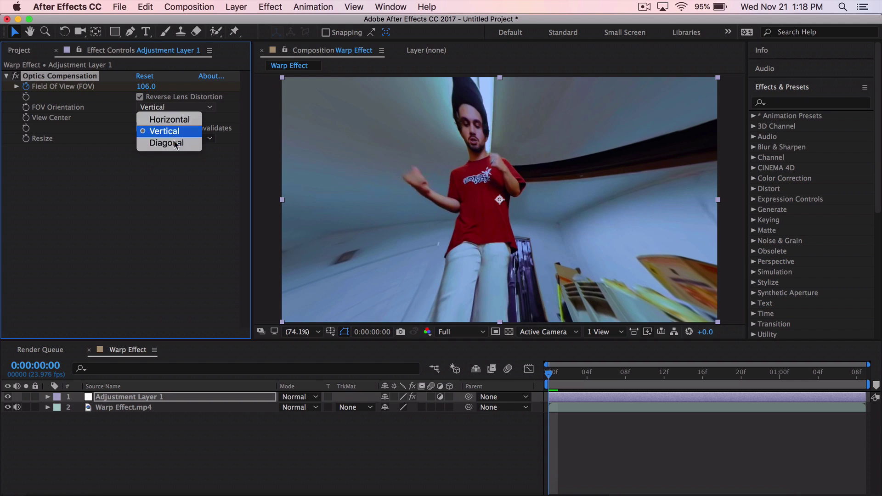
{"action": "left_click", "coordinate": [169, 142]}
{"action": "left_click", "coordinate": [177, 108]}
{"action": "left_click", "coordinate": [180, 118]}
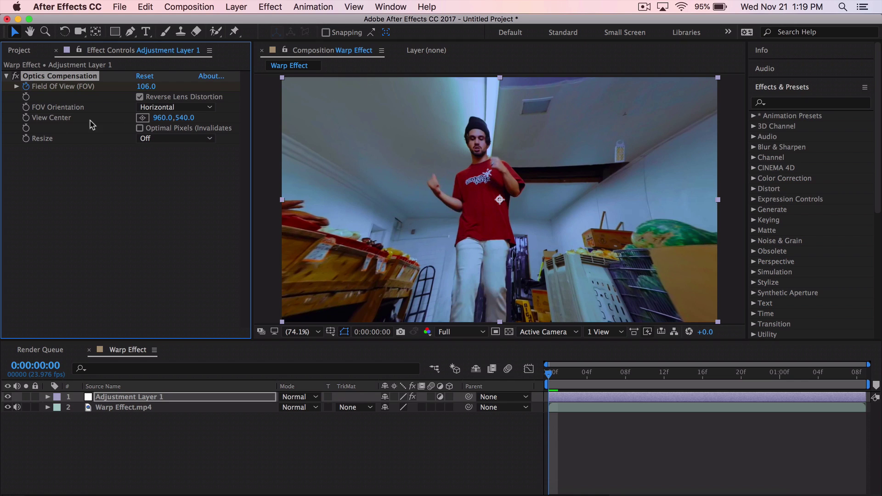
Adjust the Optics Compensation View Center to 959, 538
{"action": "mouse_move", "coordinate": [160, 122]}
{"action": "left_mouse_down"}
{"action": "mouse_move", "coordinate": [100, 118]}
{"action": "mouse_move", "coordinate": [417, 143]}
{"action": "mouse_move", "coordinate": [70, 137]}
{"action": "mouse_move", "coordinate": [131, 137]}
{"action": "left_mouse_up"}
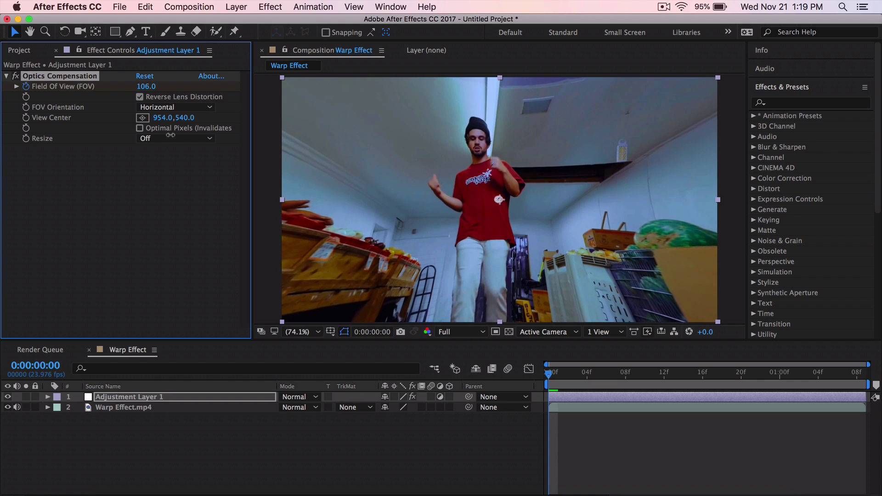
{"action": "mouse_move", "coordinate": [187, 117]}
{"action": "left_mouse_down"}
{"action": "mouse_move", "coordinate": [280, 138]}
{"action": "mouse_move", "coordinate": [183, 127]}
{"action": "mouse_move", "coordinate": [330, 152]}
{"action": "mouse_move", "coordinate": [189, 140]}
{"action": "mouse_move", "coordinate": [168, 147]}
{"action": "left_mouse_up"}
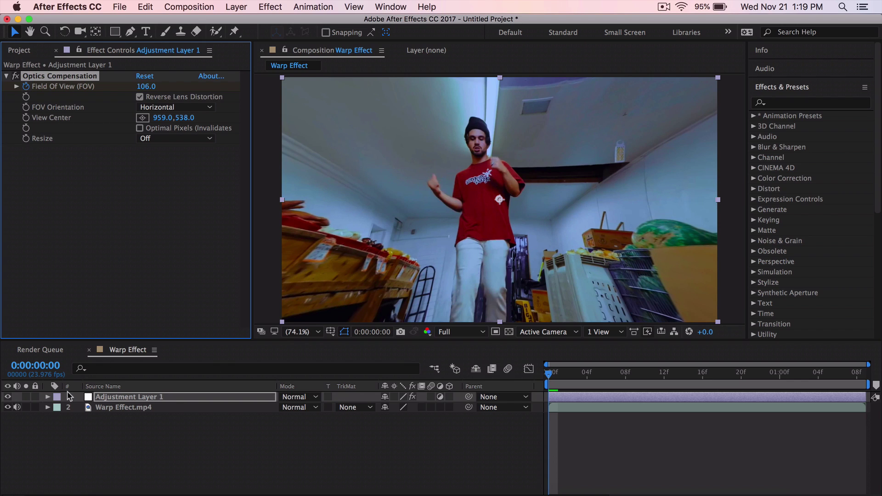
Examine the adjustment layer's Optics Compensation properties and keyframes in the timeline and collapse the layer again
{"action": "left_click", "coordinate": [48, 397]}
{"action": "left_click", "coordinate": [58, 408]}
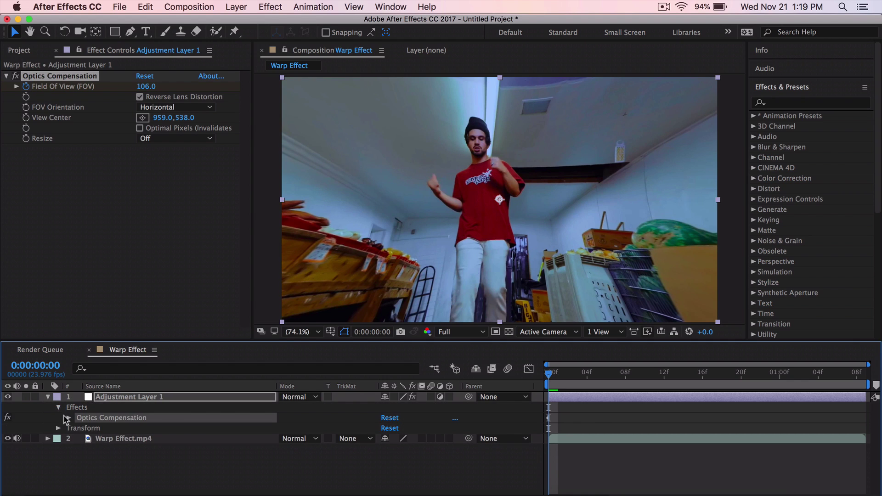
{"action": "left_click", "coordinate": [69, 418]}
{"action": "scroll", "coordinate": [101, 432], "scroll_direction": "down", "scroll_amount": 1}
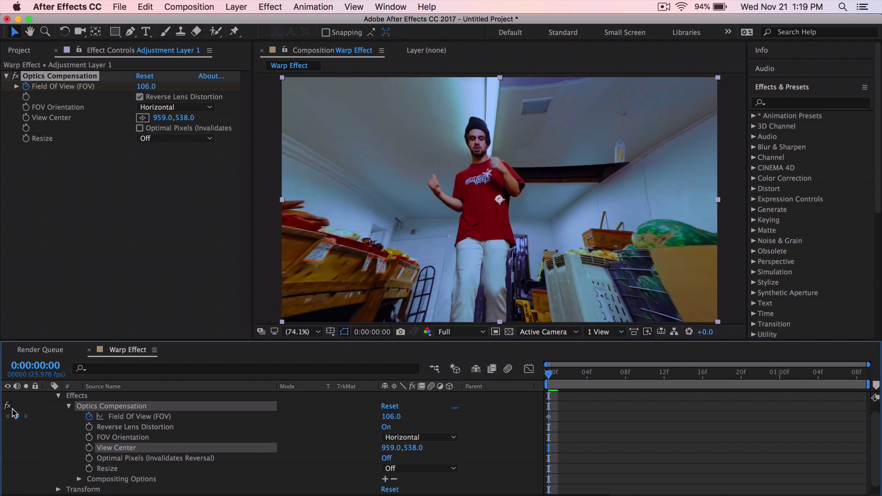
{"action": "scroll", "coordinate": [46, 413], "scroll_direction": "up", "scroll_amount": 1}
{"action": "left_click", "coordinate": [48, 397]}
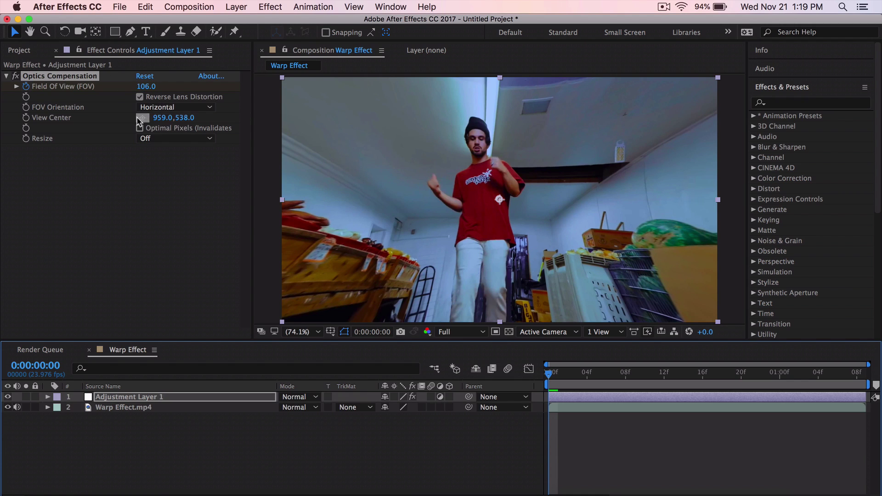
Enable keyframing for View Center at frame 0 and move the current time to 0:00:01:08
{"action": "left_click", "coordinate": [26, 117]}
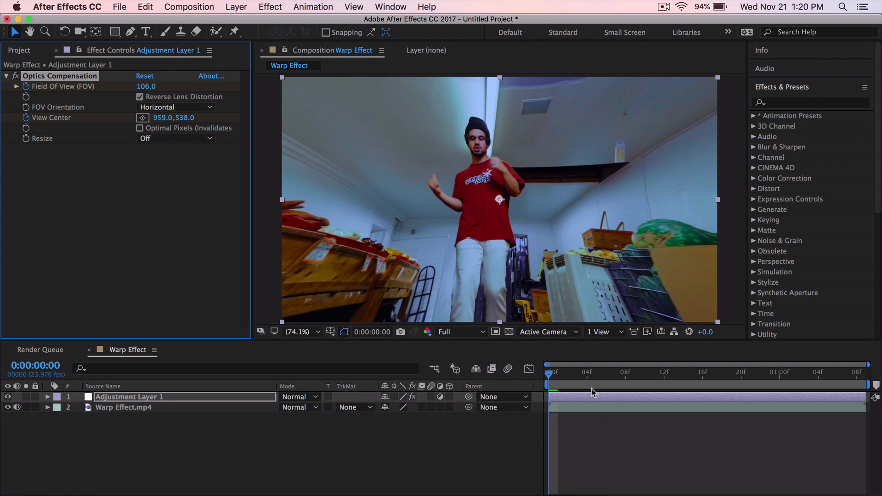
{"action": "left_click_drag", "start_coordinate": [575, 373], "coordinate": [860, 378]}
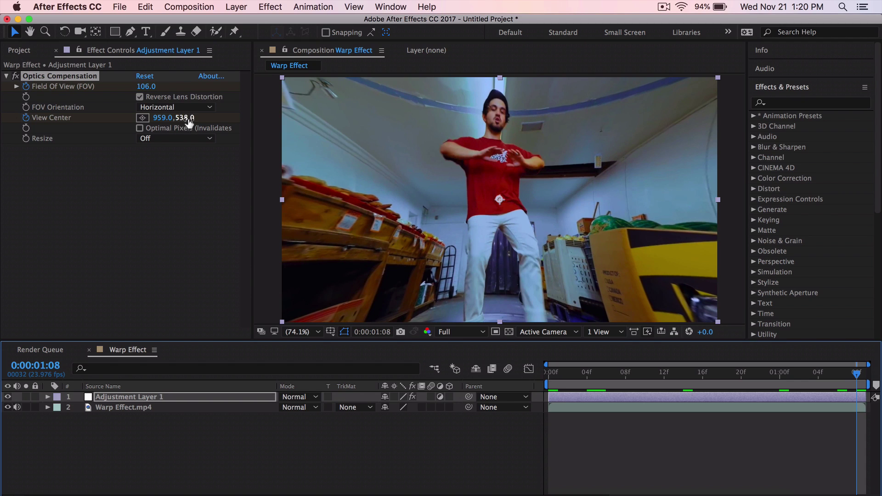
Lower the vertical View Center value at 0:00:01:08 and preview the animation from frame 0
{"action": "left_click_drag", "start_coordinate": [186, 118], "coordinate": [42, 130]}
{"action": "left_click_drag", "start_coordinate": [856, 376], "coordinate": [548, 374]}
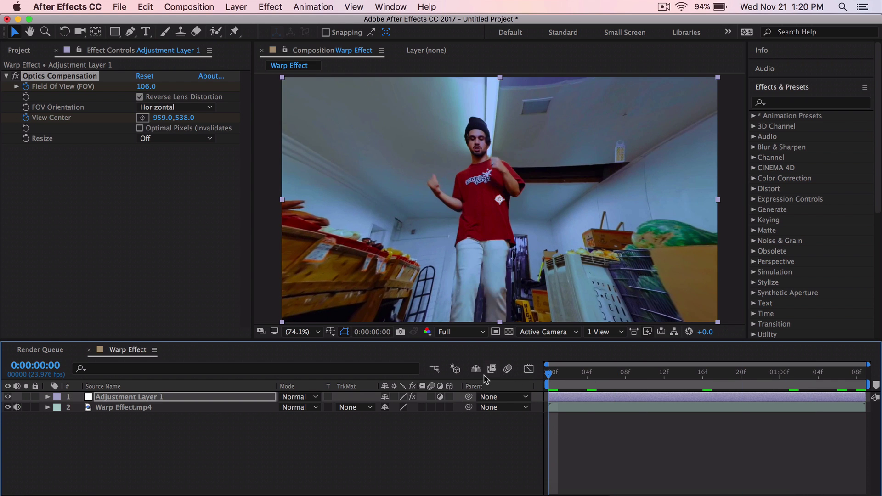
{"action": "key", "text": "space"}
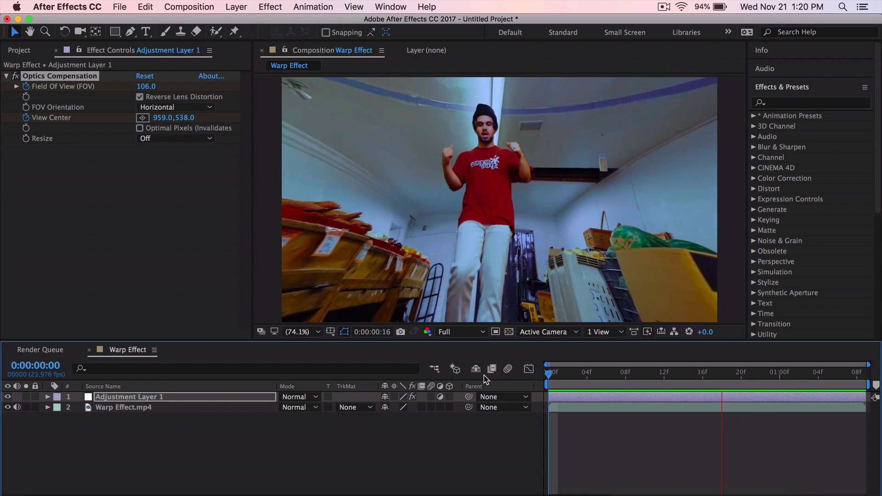
{"action": "key", "text": "space"}
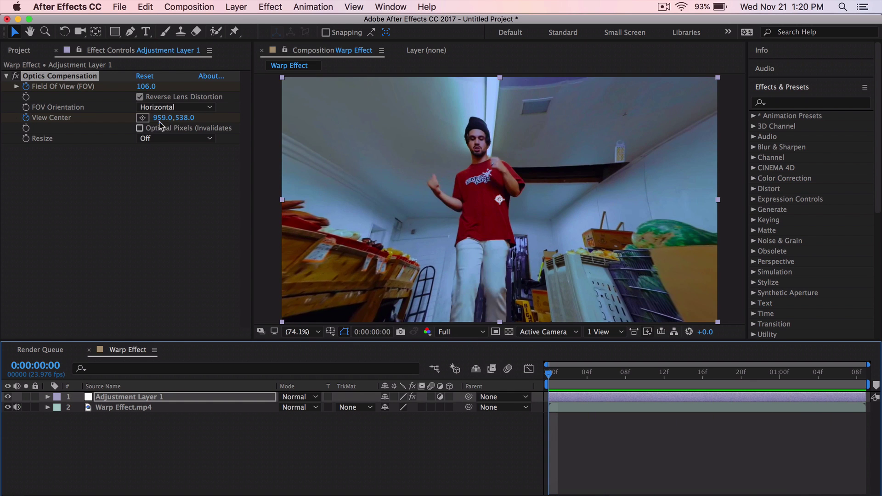
Review the View Center animation again by scrubbing and playing the timeline from near its start
{"action": "left_click_drag", "start_coordinate": [164, 122], "coordinate": [193, 132]}
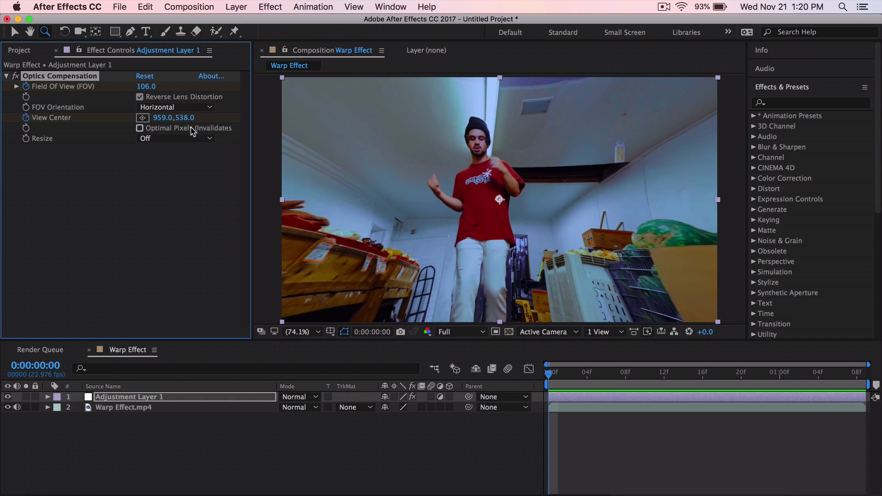
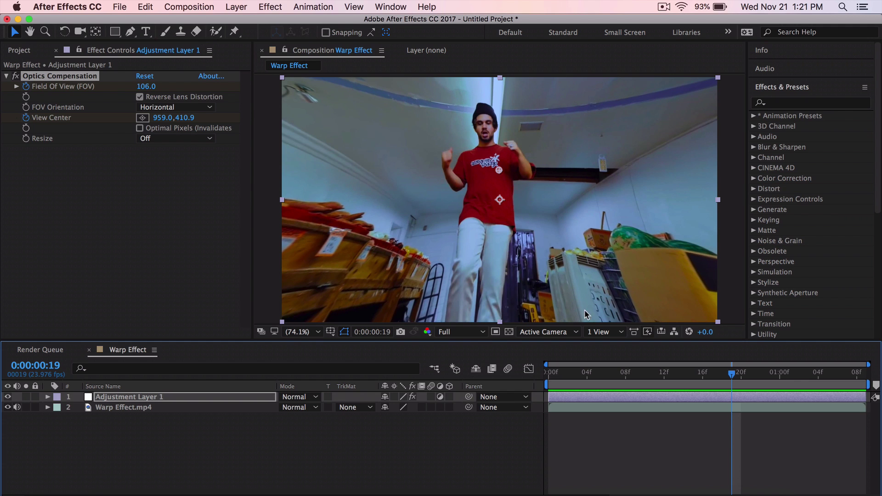
{"action": "left_click", "coordinate": [563, 375]}
{"action": "key", "text": "space"}
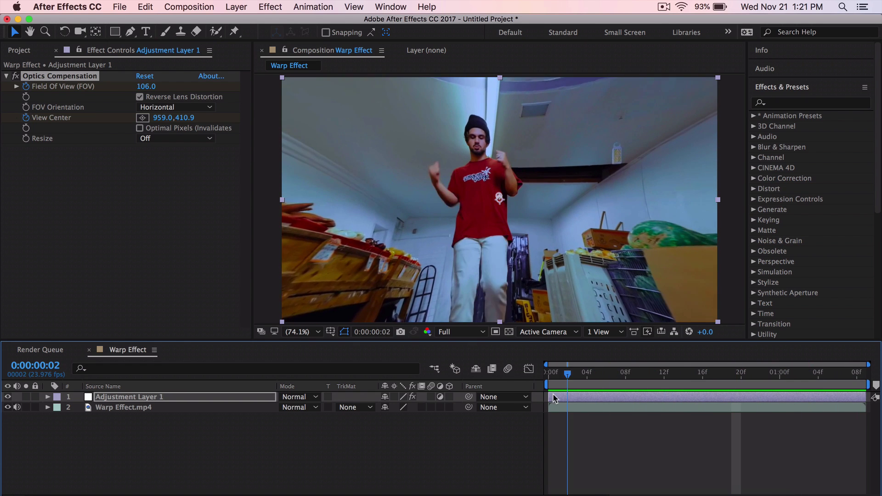
{"action": "key", "text": "space"}
Enable Scale keyframing on the Warp Effect.mp4 layer at frame 0 and set its Scale to 122%
{"action": "left_click", "coordinate": [132, 410]}
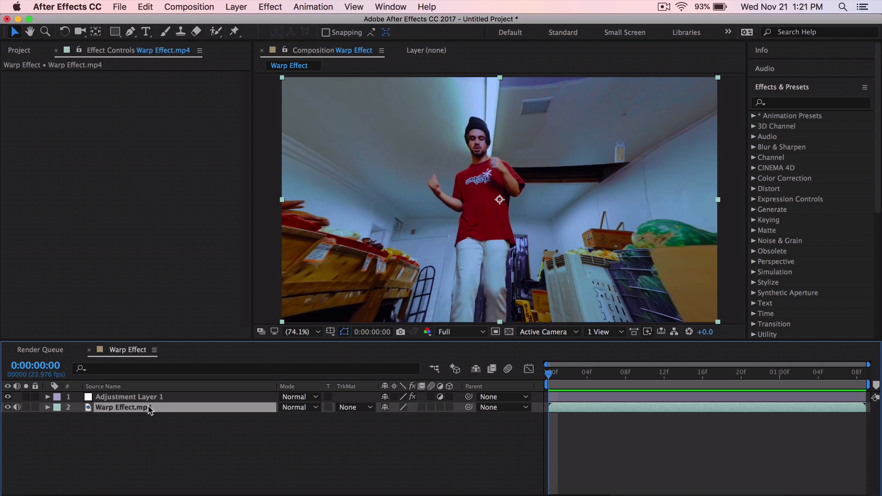
{"action": "left_click", "coordinate": [48, 407]}
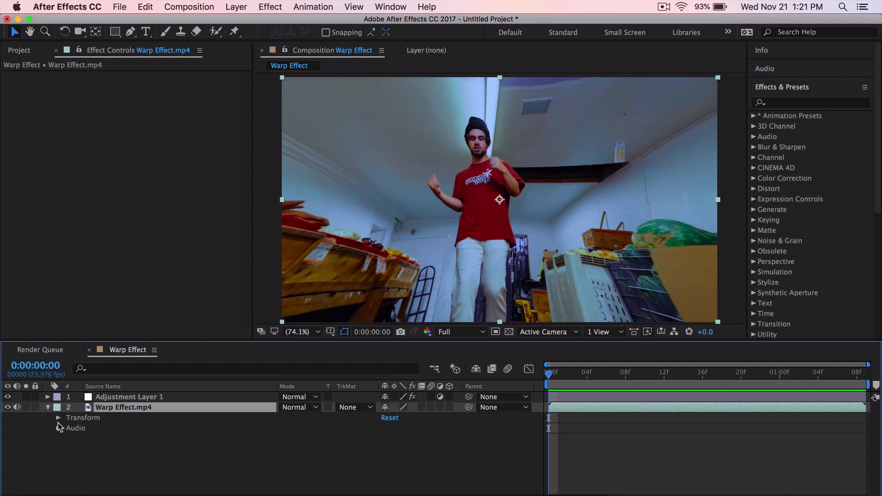
{"action": "left_click", "coordinate": [57, 418]}
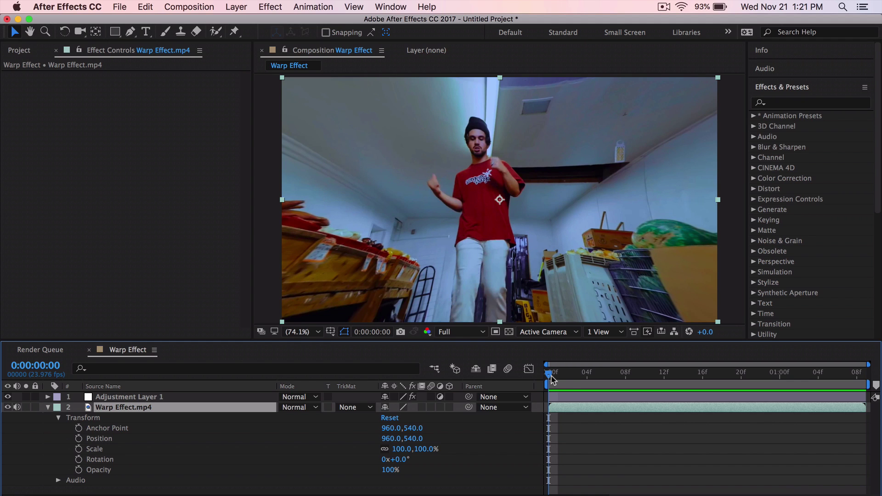
{"action": "mouse_move", "coordinate": [552, 380]}
{"action": "left_mouse_down"}
{"action": "mouse_move", "coordinate": [675, 393]}
{"action": "mouse_move", "coordinate": [654, 381]}
{"action": "mouse_move", "coordinate": [543, 382]}
{"action": "left_mouse_up"}
{"action": "left_click", "coordinate": [79, 449]}
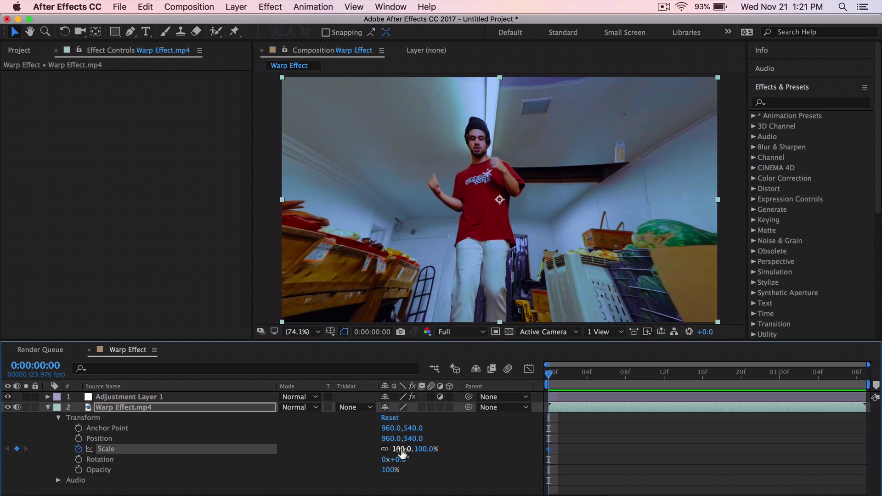
{"action": "left_click_drag", "start_coordinate": [408, 450], "coordinate": [413, 450]}
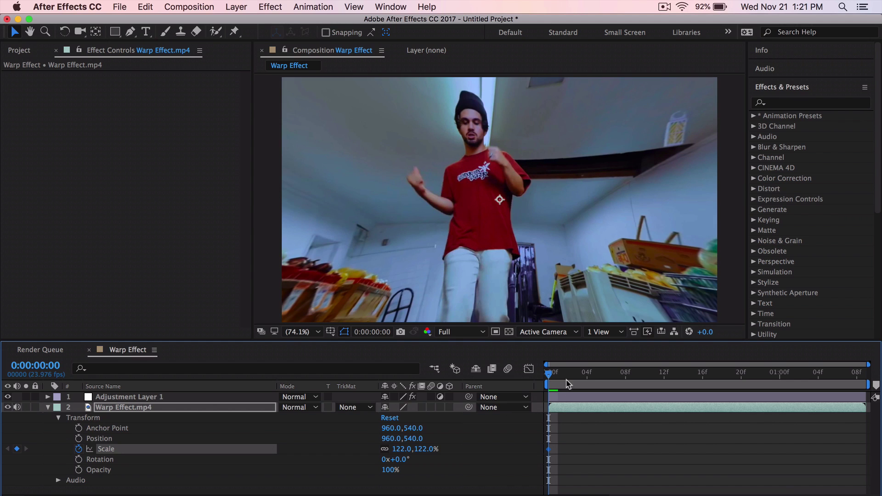
Set the Warp Effect.mp4 layer's Scale to 101% at 0:00:01:08 and play back the combined animation
{"action": "key", "text": "space"}
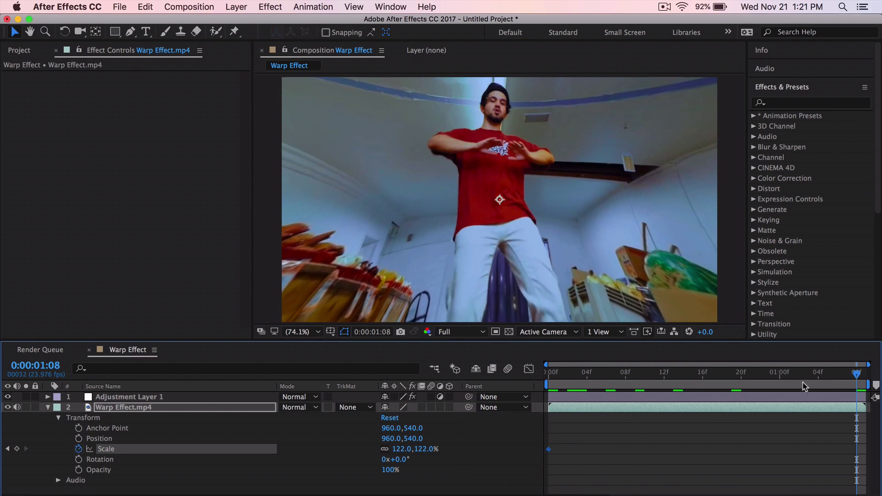
{"action": "left_click_drag", "start_coordinate": [422, 453], "coordinate": [413, 451]}
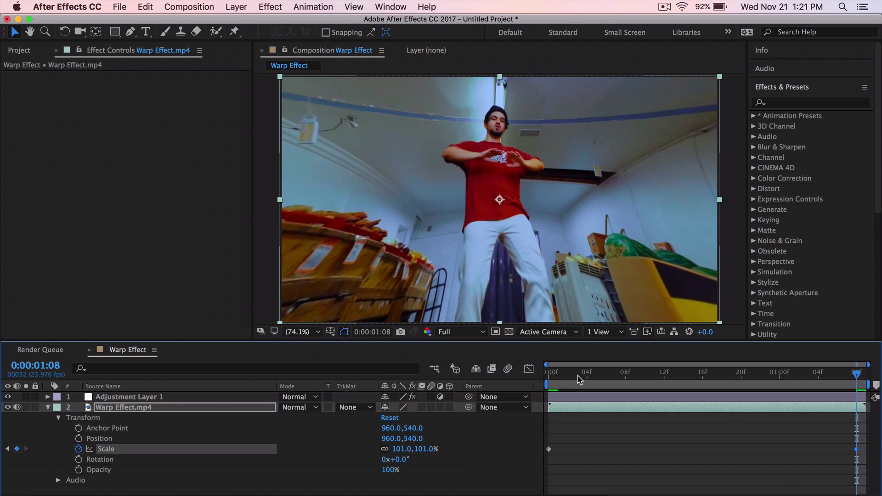
{"action": "key", "text": "space"}
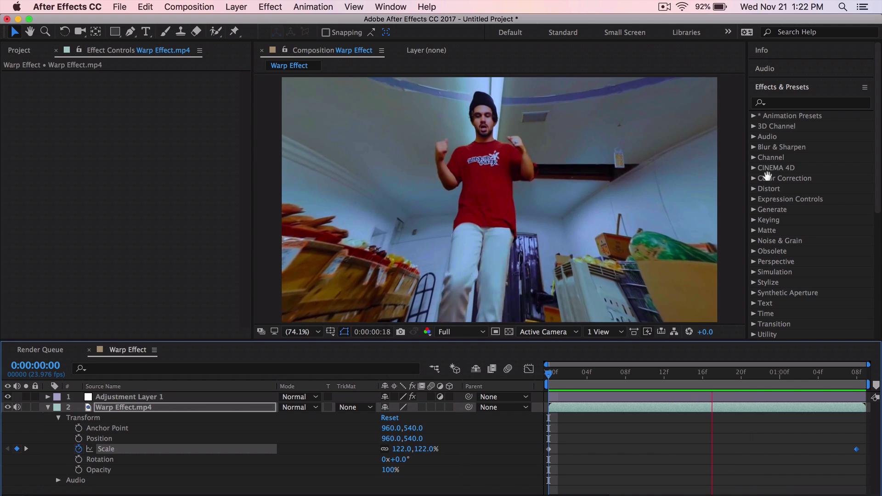
{"action": "key", "text": "space"}
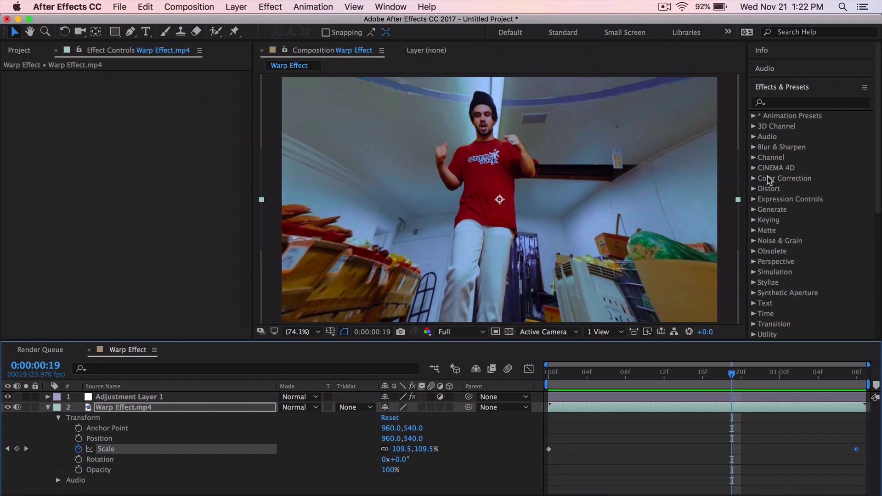
{"action": "key", "text": "space"}
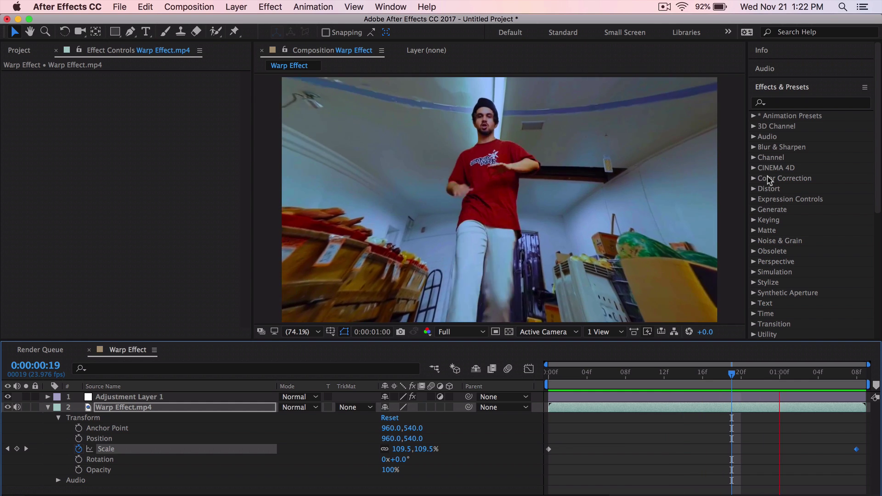